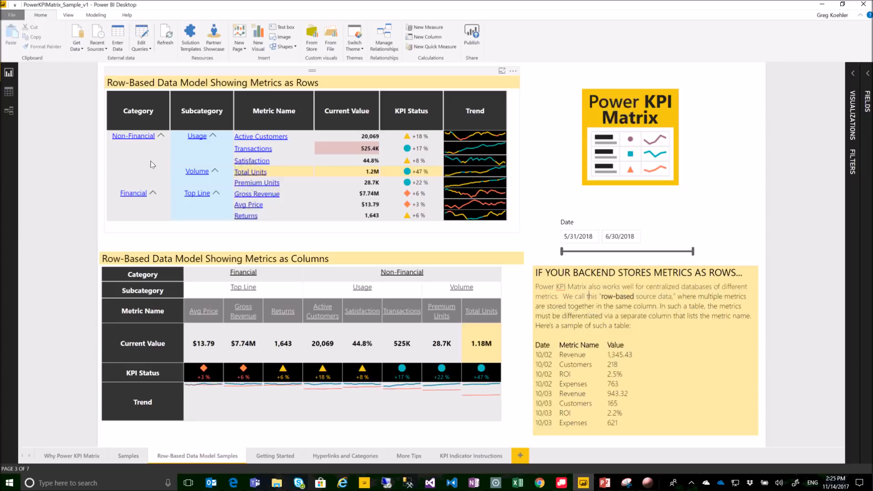
# Collapse and re-expand the Non-Financial category and the Usage subcategory in the upper matrix.
pyautogui.click(162, 136)
pyautogui.click(161, 136)
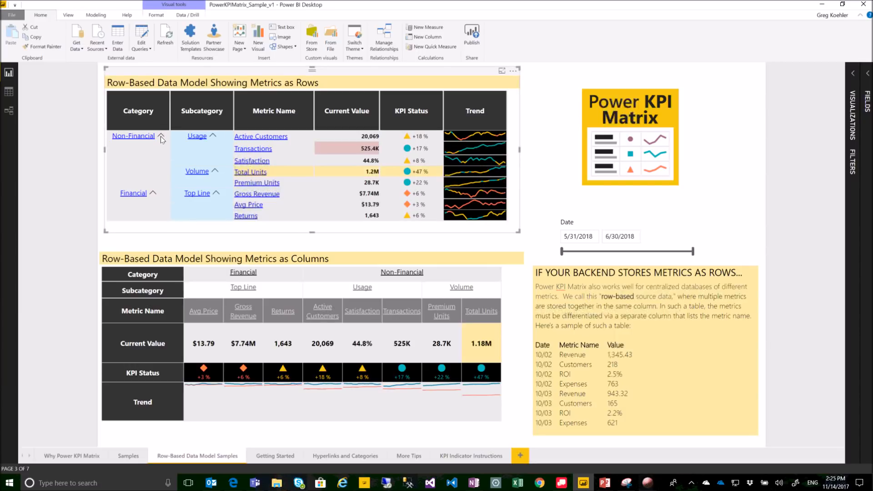
pyautogui.click(212, 136)
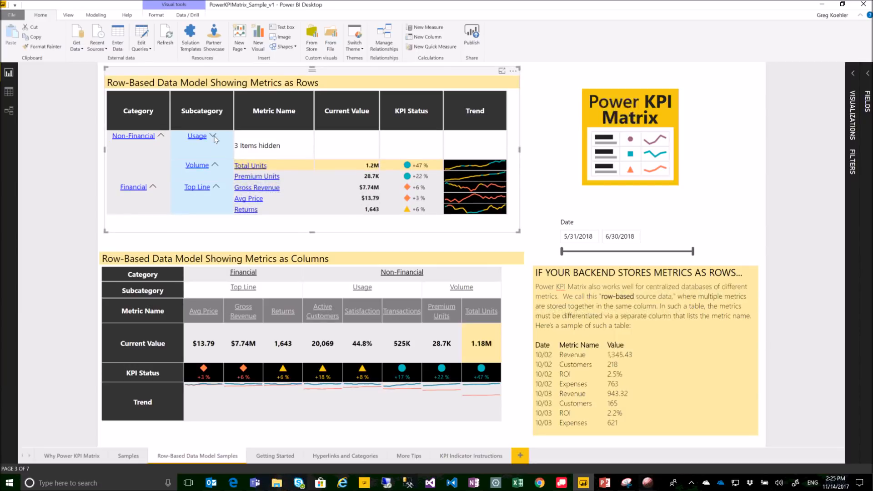
pyautogui.click(213, 136)
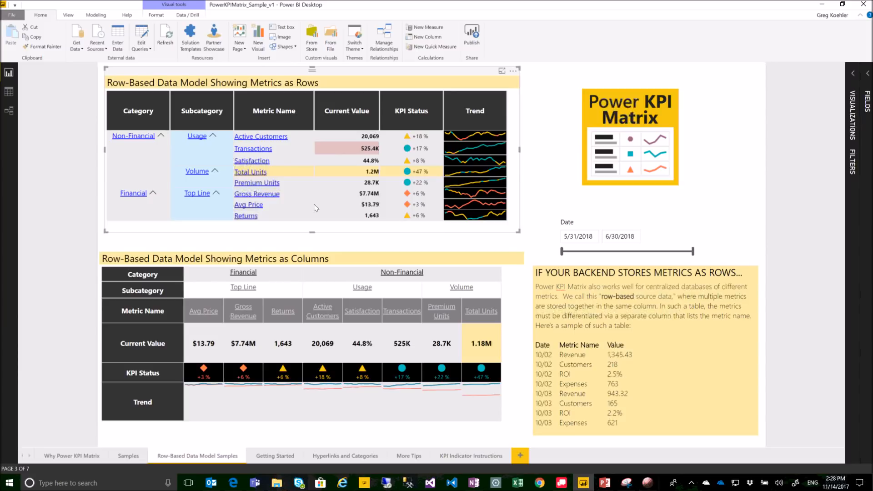
pyautogui.click(321, 250)
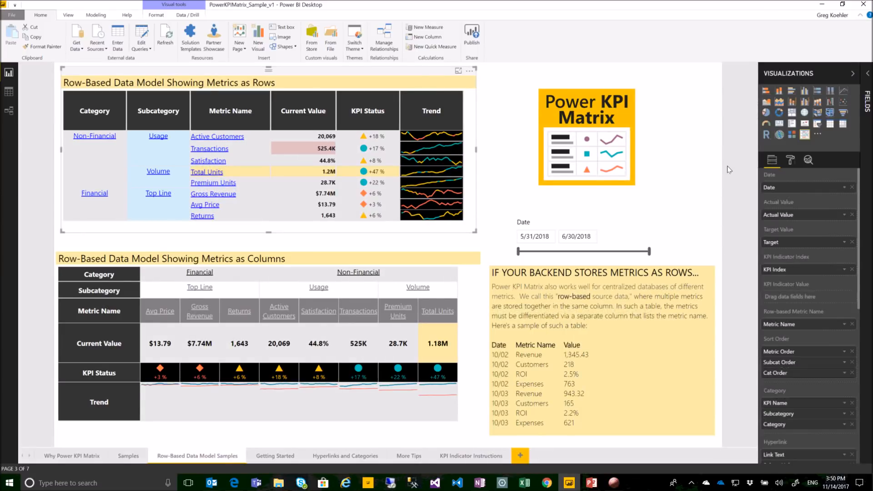
# Examine the upper matrix's Sparklines formatting options and its list of metrics, keeping [All Metrics] selected.
pyautogui.click(791, 160)
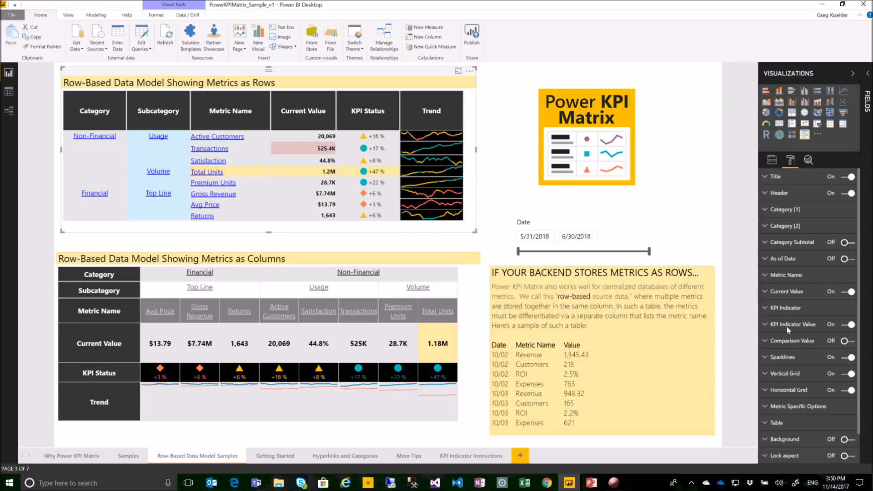
pyautogui.click(782, 357)
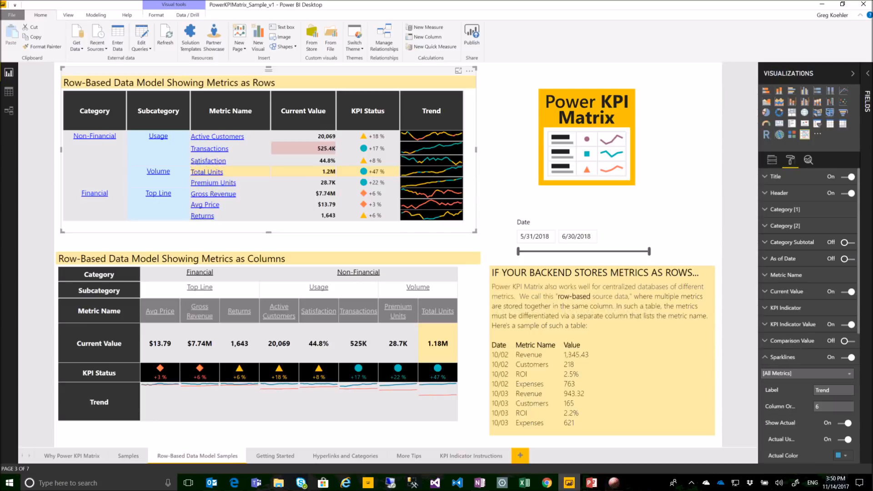
pyautogui.click(849, 373)
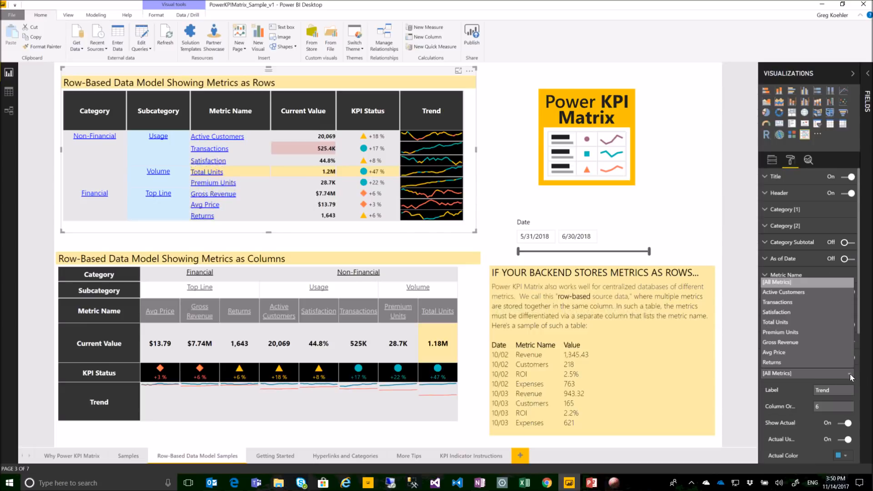
pyautogui.click(782, 286)
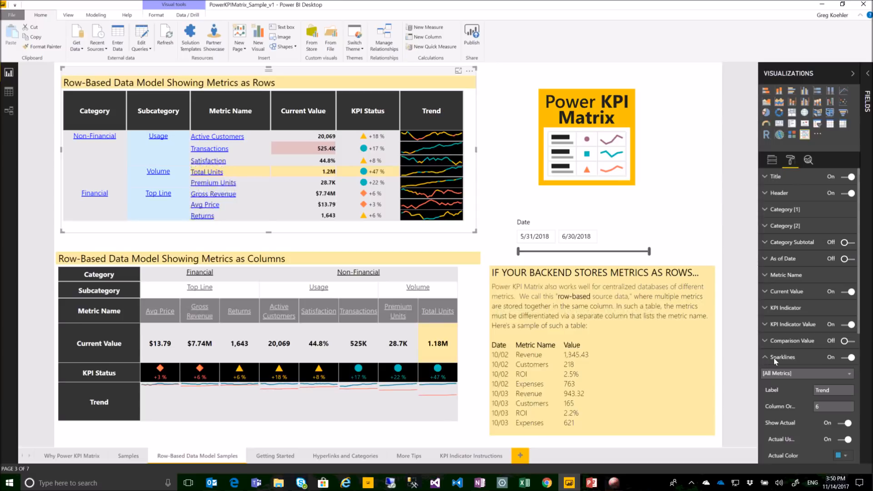
# Add a new report page and create a Power KPI Matrix on it from the Date and Actual Value fields of Row_Based_Metrics.
pyautogui.click(613, 482)
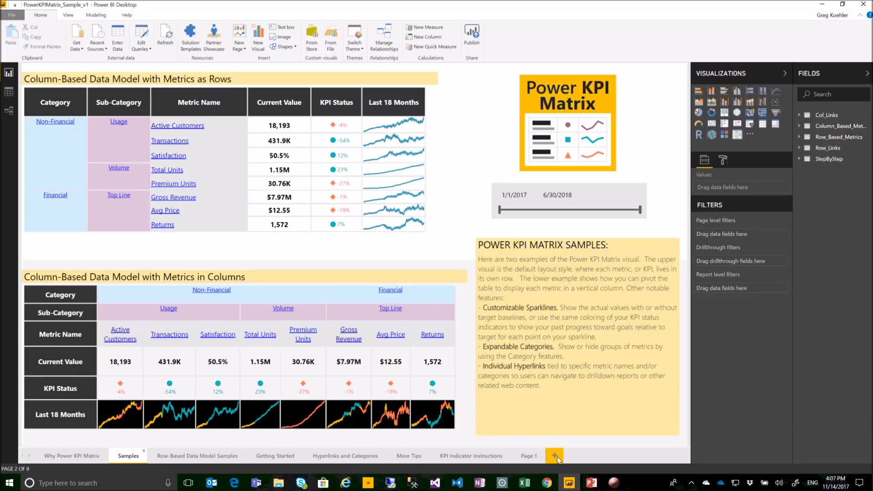
pyautogui.click(528, 456)
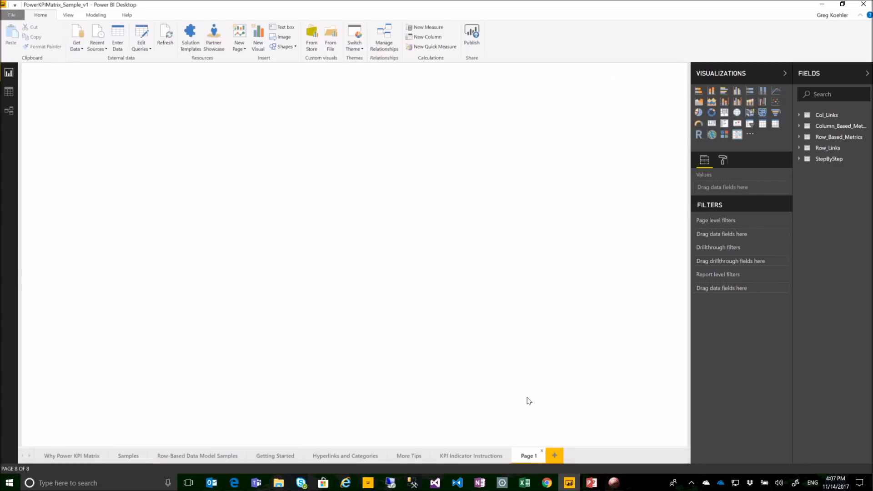
pyautogui.click(827, 136)
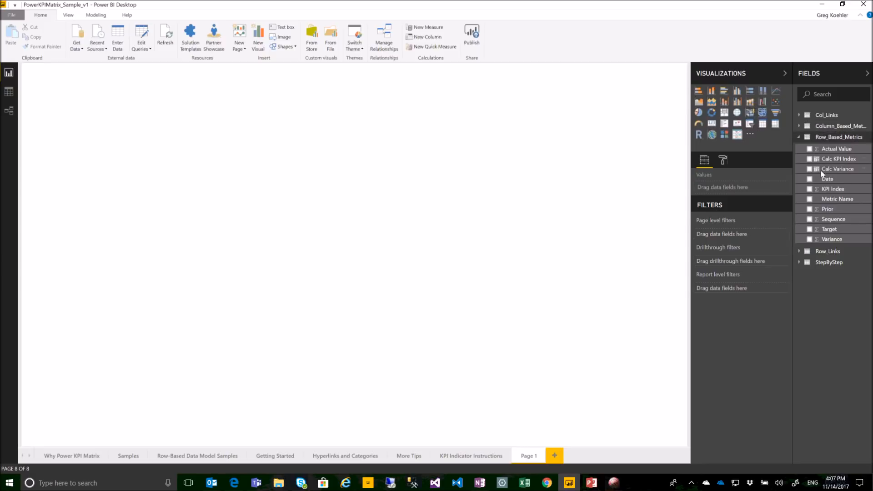
pyautogui.click(809, 179)
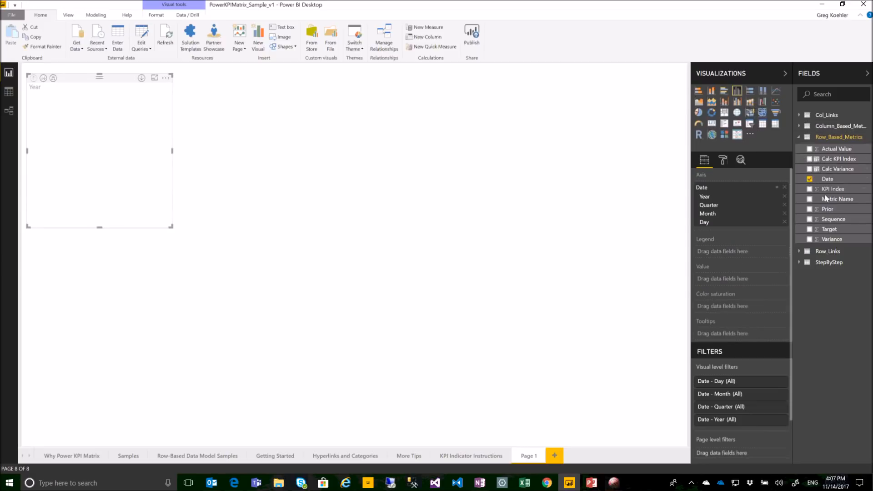
pyautogui.click(809, 149)
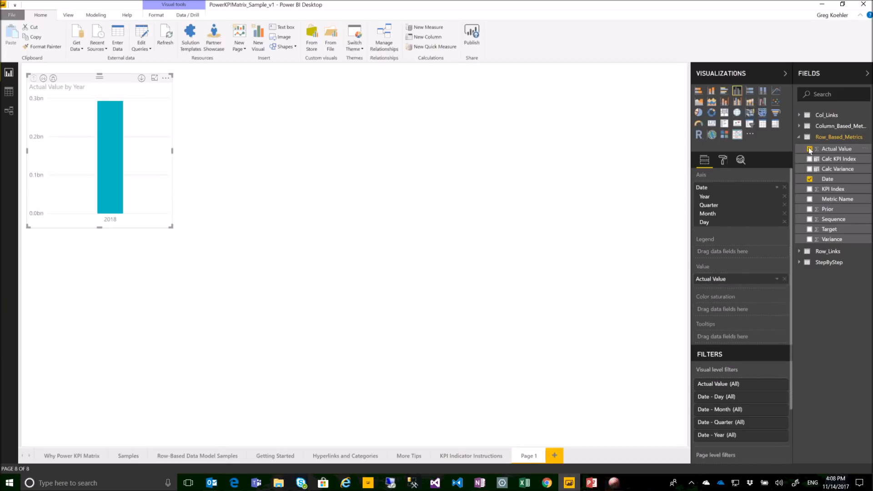
pyautogui.click(736, 135)
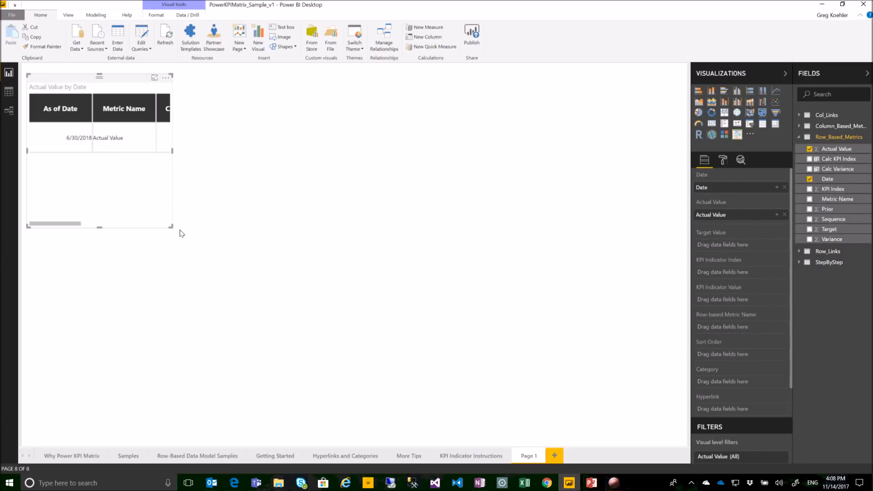
# Enlarge the matrix and assign Metric Name as Row-based Metric Name, KPI Index as KPI Indicator Index and Target as Target Value.
pyautogui.moveTo(171, 228); pyautogui.dragTo(451, 207)
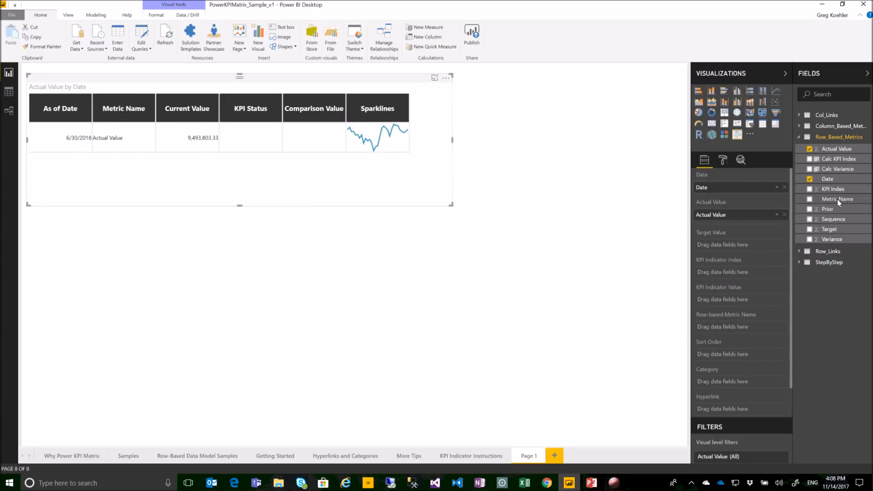
pyautogui.moveTo(839, 202); pyautogui.dragTo(737, 327)
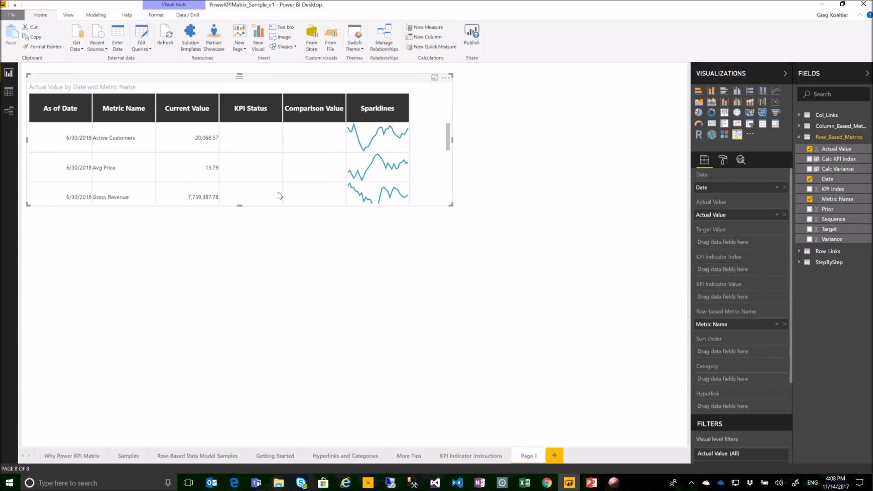
pyautogui.moveTo(240, 206); pyautogui.dragTo(245, 394)
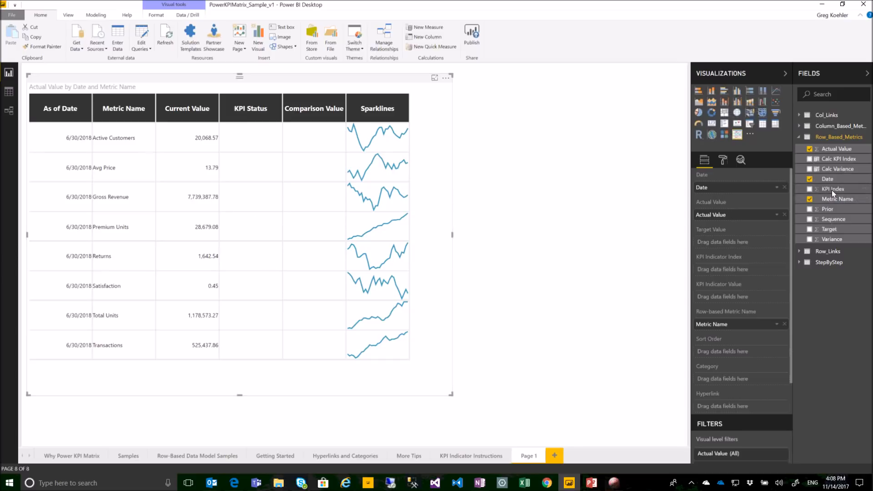
pyautogui.moveTo(833, 190); pyautogui.dragTo(756, 263)
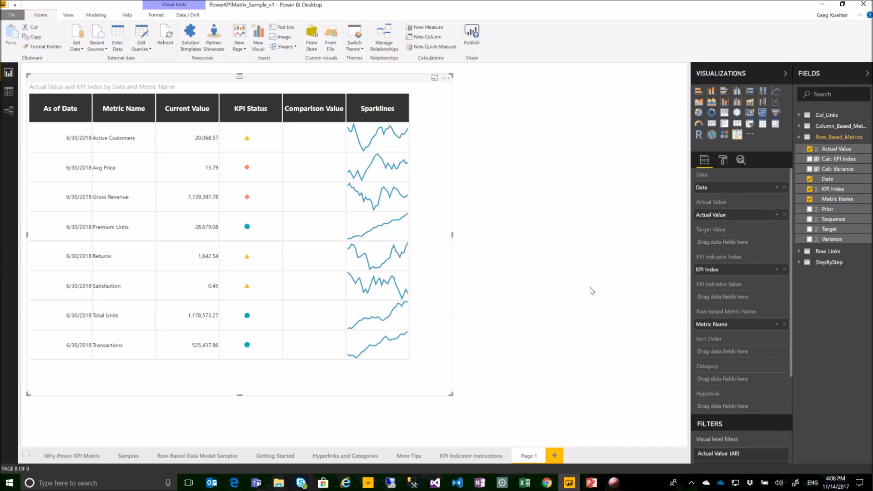
pyautogui.moveTo(829, 230); pyautogui.dragTo(745, 242)
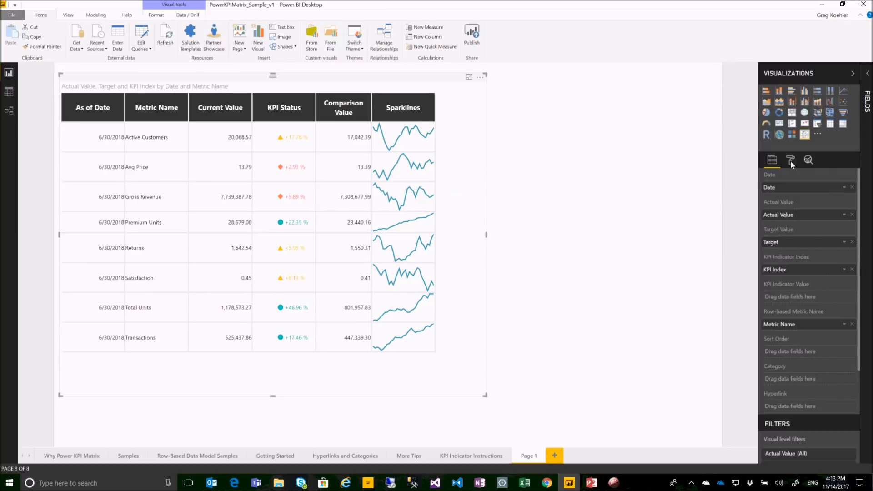
# Set the sparkline background color to black for [All Metrics] in the matrix formatting.
pyautogui.click(790, 163)
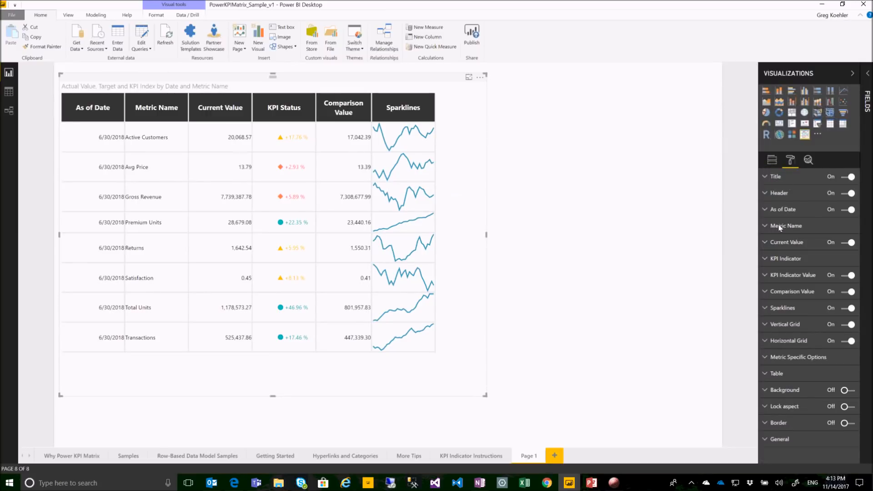
pyautogui.click(790, 309)
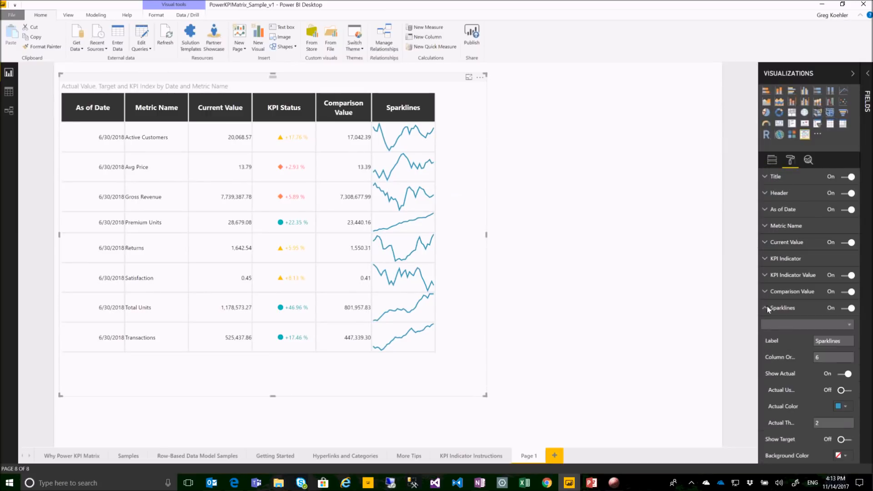
pyautogui.click(846, 324)
pyautogui.click(847, 325)
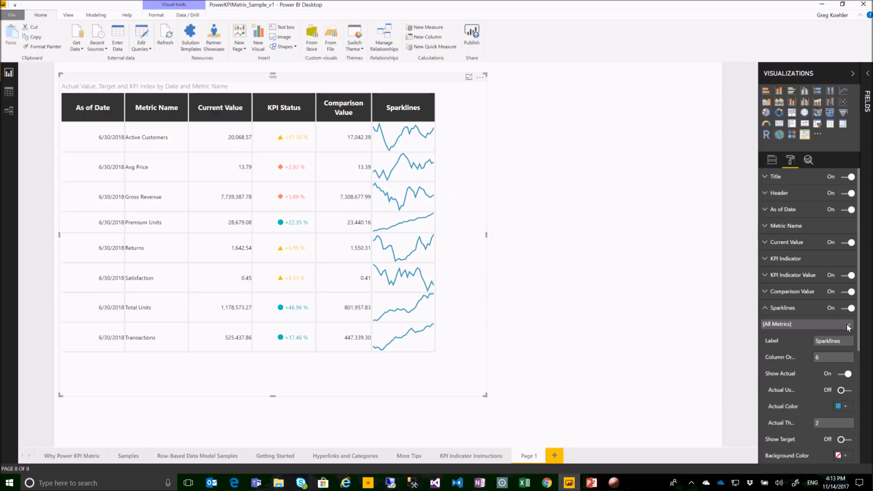
pyautogui.click(838, 406)
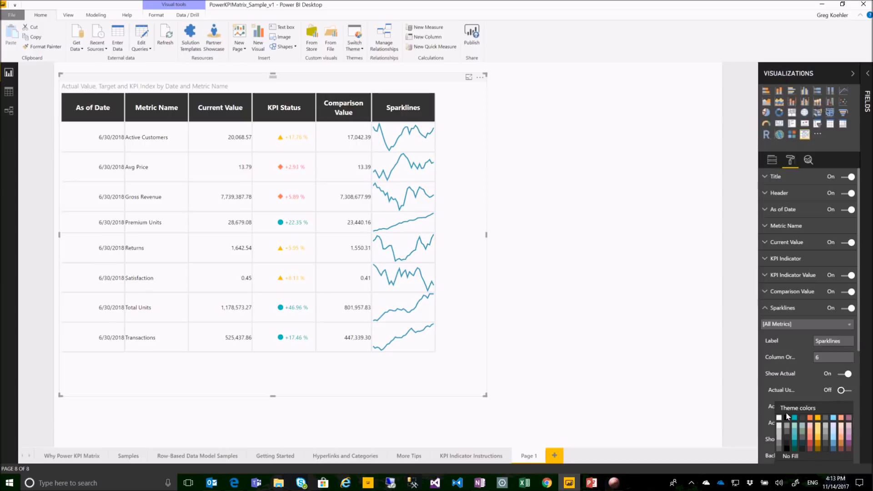
pyautogui.click(787, 418)
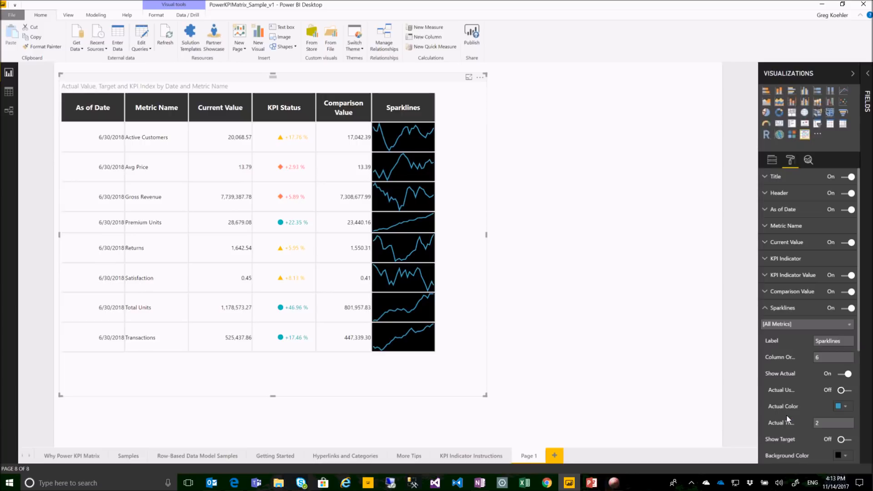
# For the Gross Revenue metric only, set the sparkline background color to teal and the actual line color to black.
pyautogui.click(850, 325)
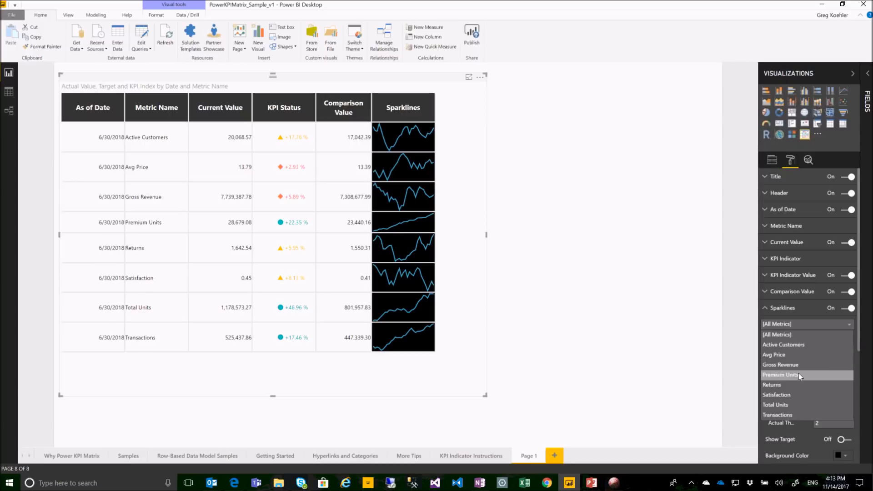
pyautogui.click(806, 365)
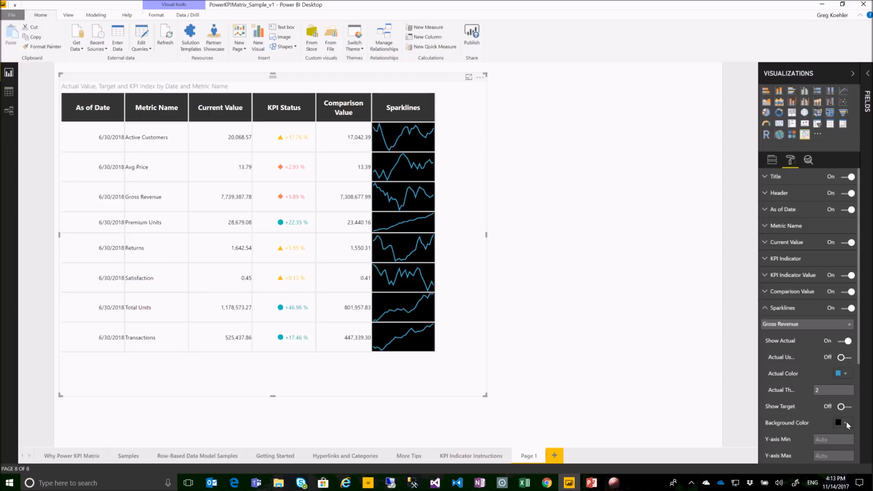
pyautogui.click(847, 420)
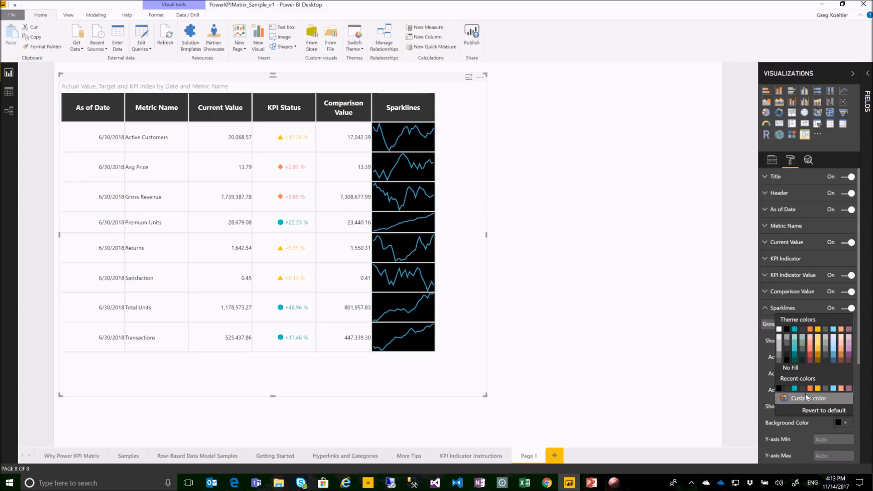
pyautogui.click(794, 390)
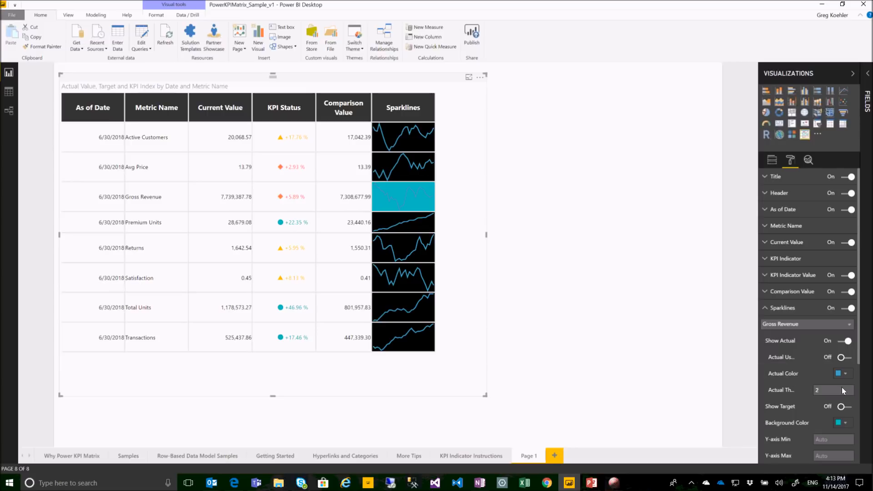
pyautogui.click(842, 374)
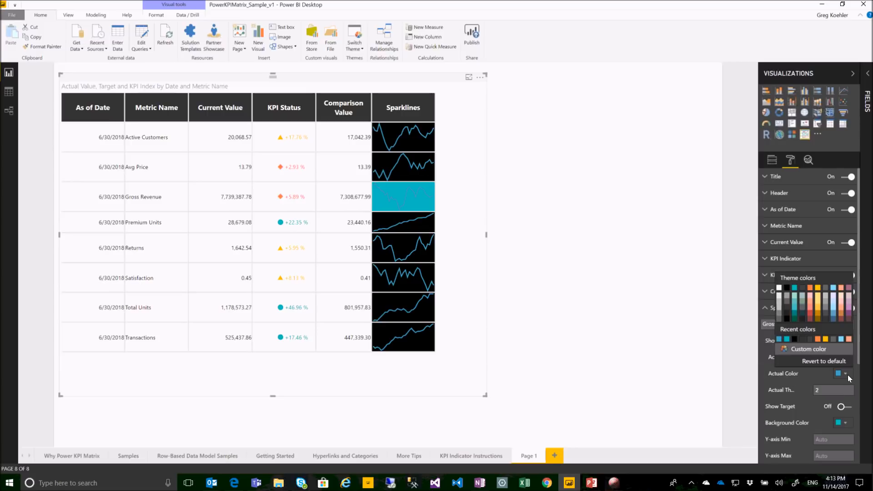
pyautogui.click(796, 339)
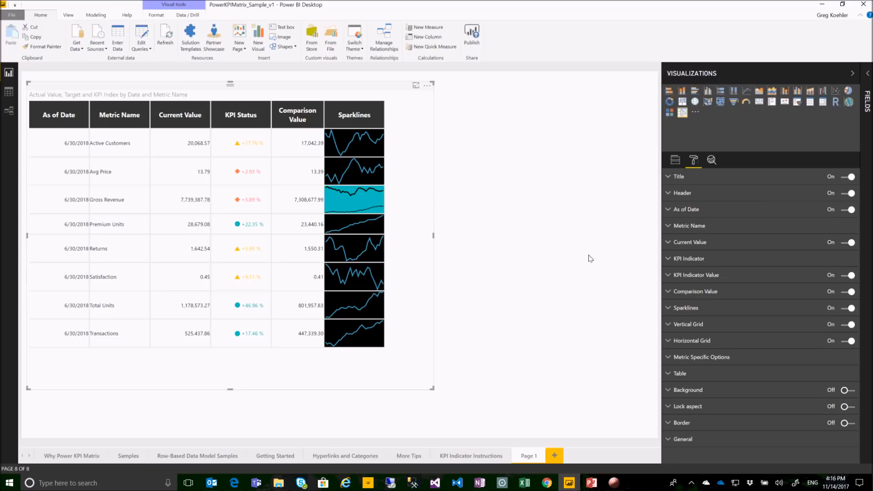
# Change the KPI 1 indicator symbol to Diamond for [All Metrics].
pyautogui.click(671, 259)
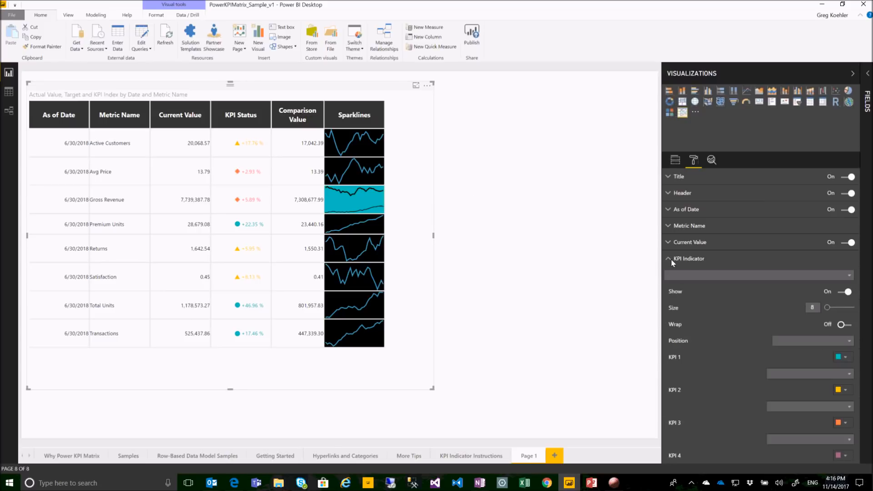
pyautogui.scroll(-2, 774, 358)
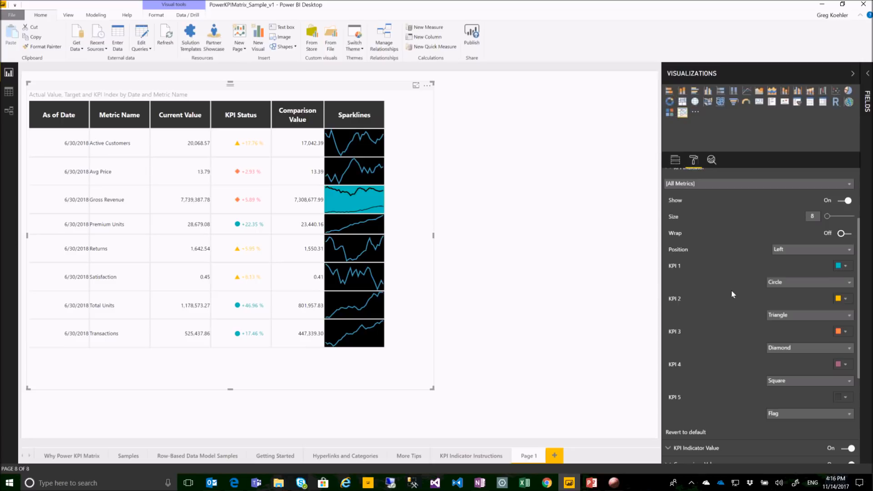
pyautogui.click(798, 282)
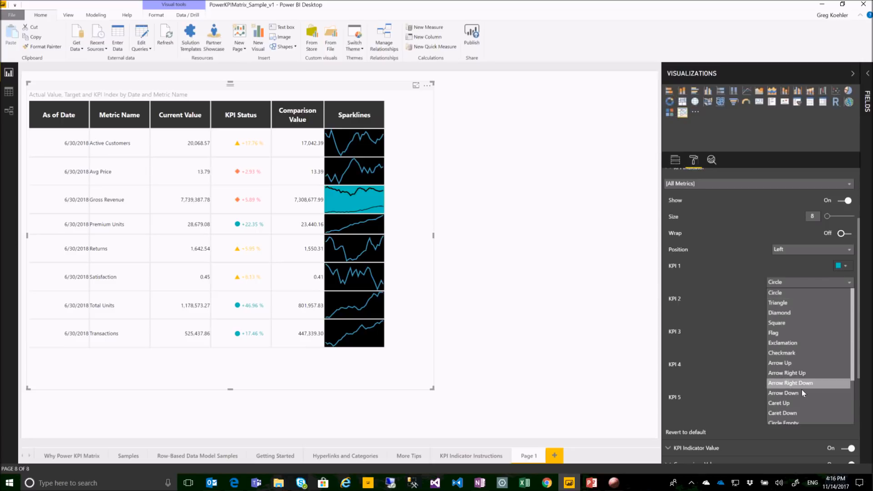
pyautogui.click(798, 312)
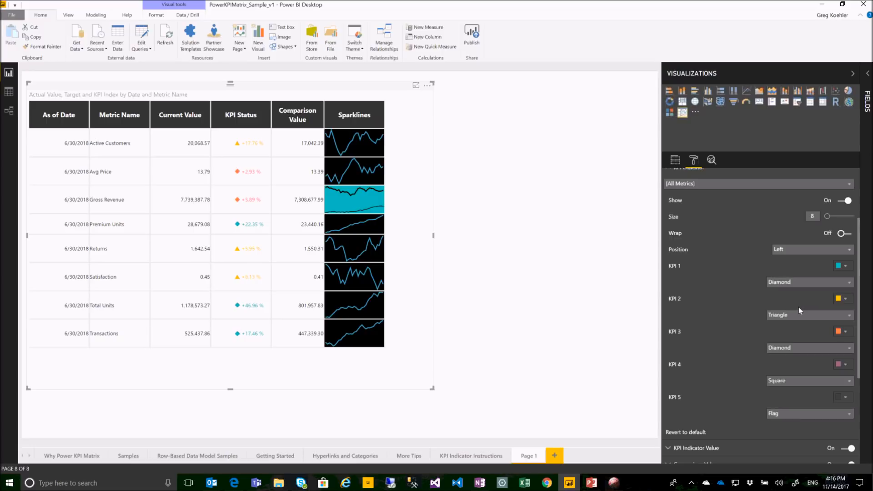
# Choose a different theme color for the KPI 2 indicator for [All Metrics].
pyautogui.click(846, 297)
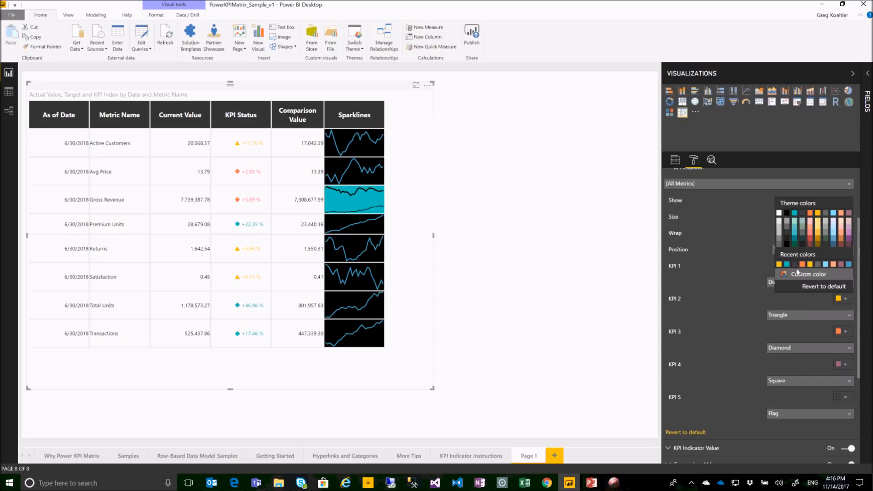
pyautogui.click(790, 219)
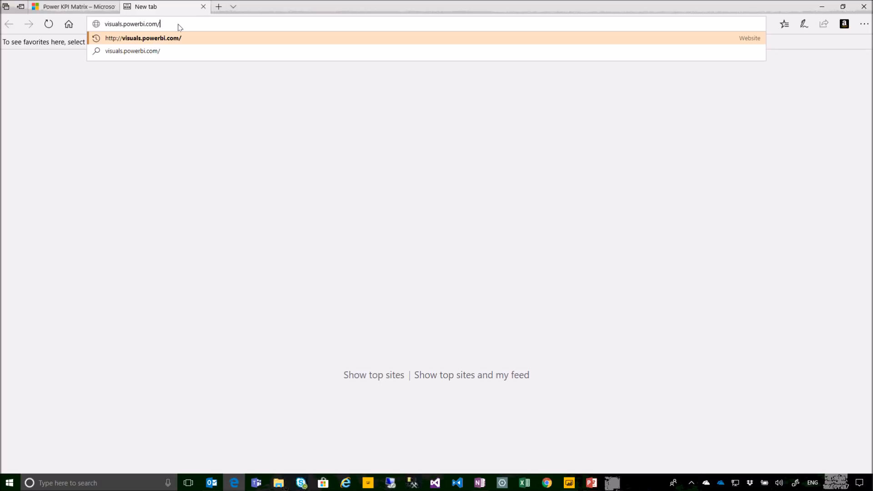
# Switch to the Edge browser, open visuals.powerbi.com and search AppSource for "power kpi matrix".
pyautogui.press('Return')
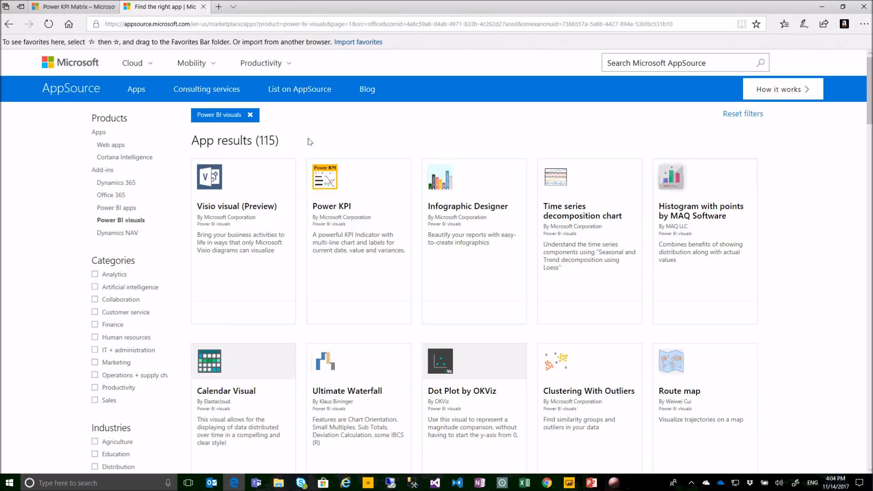
pyautogui.click(592, 67)
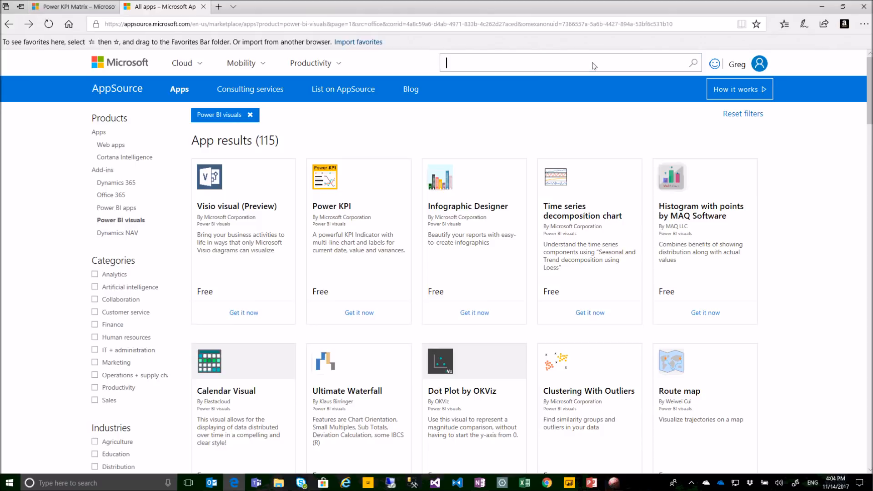
pyautogui.write('power kpi ')
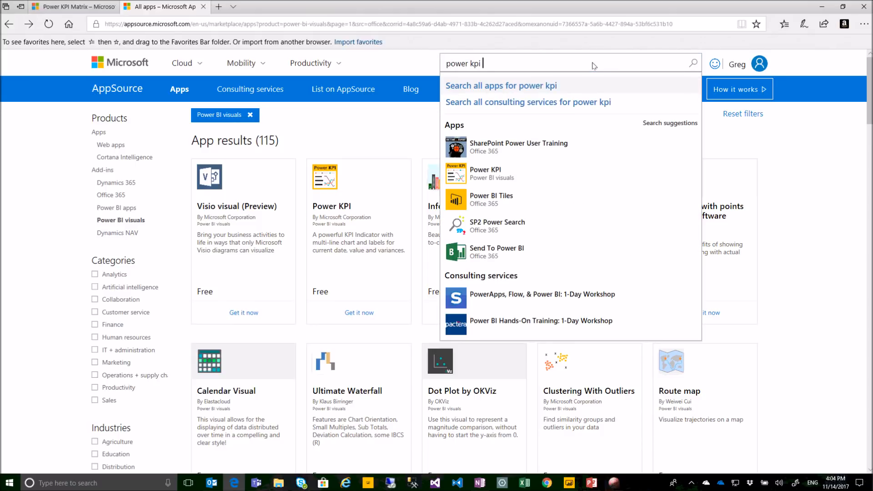
pyautogui.write('matrix')
pyautogui.press('Return')
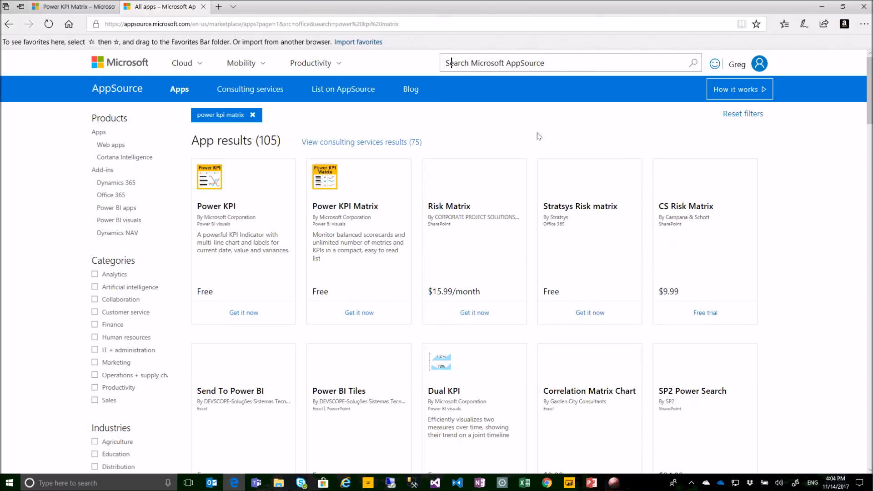
# Open the Power KPI Matrix listing by Microsoft Corporation, request the visual and agree to the terms to reach its download page.
pyautogui.click(367, 184)
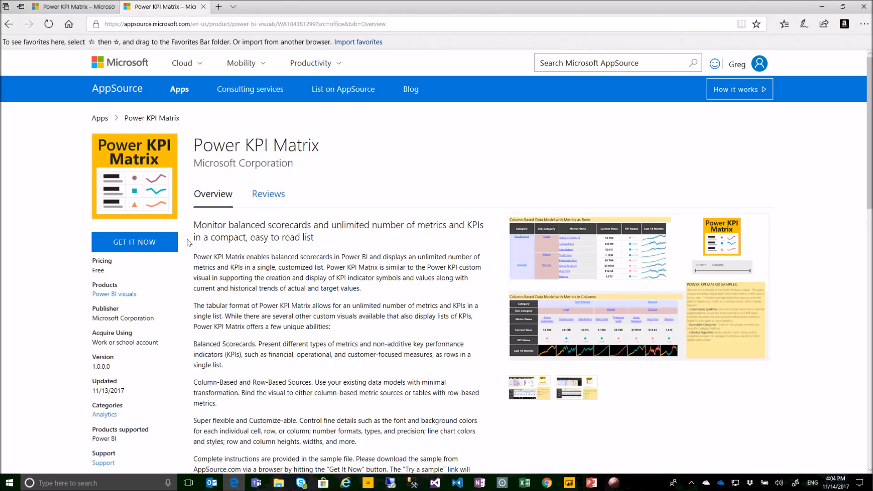
pyautogui.click(135, 241)
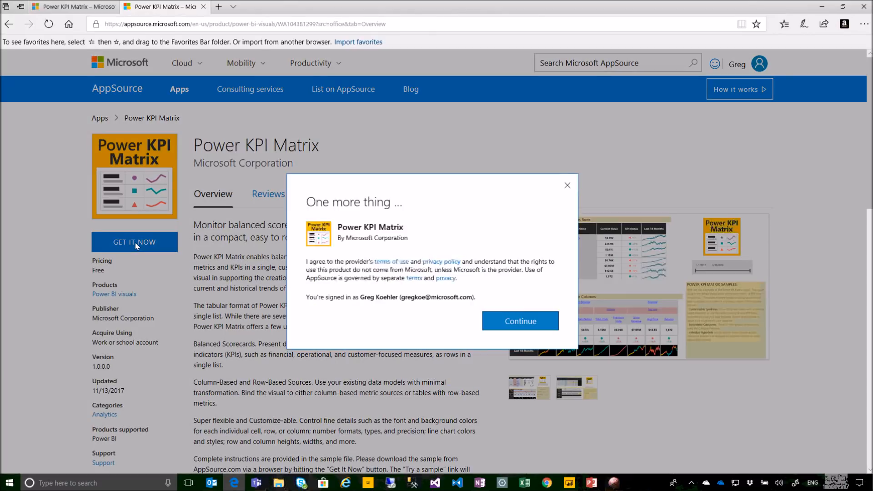
pyautogui.click(491, 317)
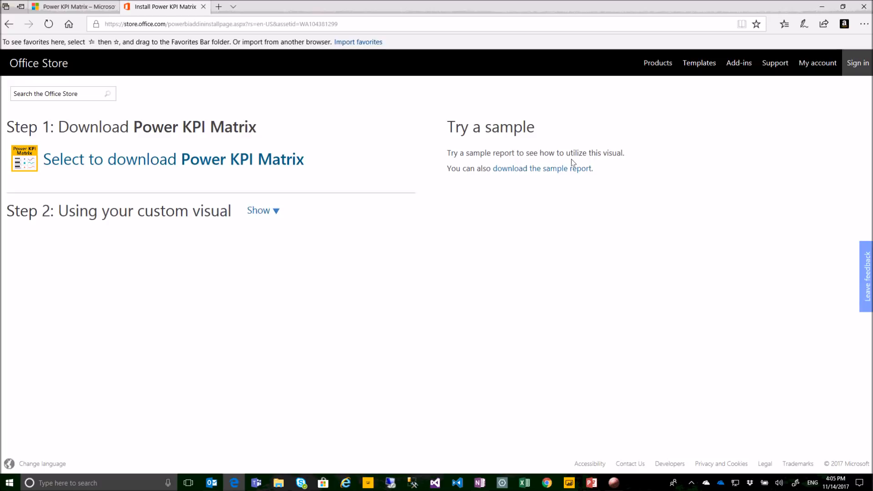